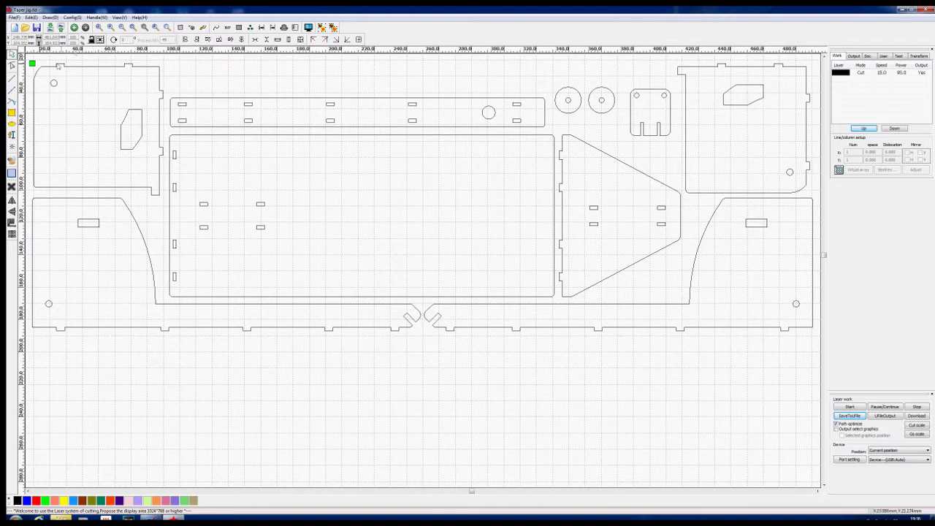
Step: Select all jig parts, preview their current laser path, and open Set cutting property
left_click_drag(30, 58, 816, 351)
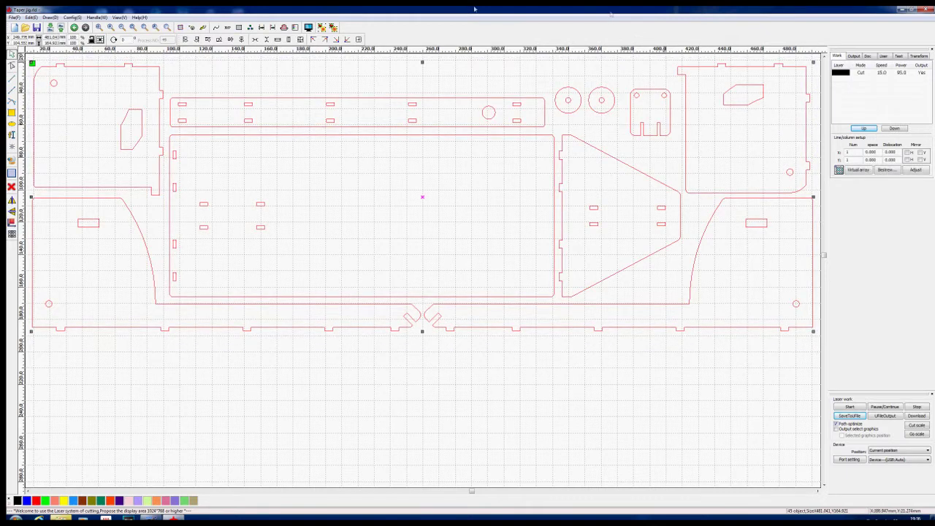
left_click(181, 28)
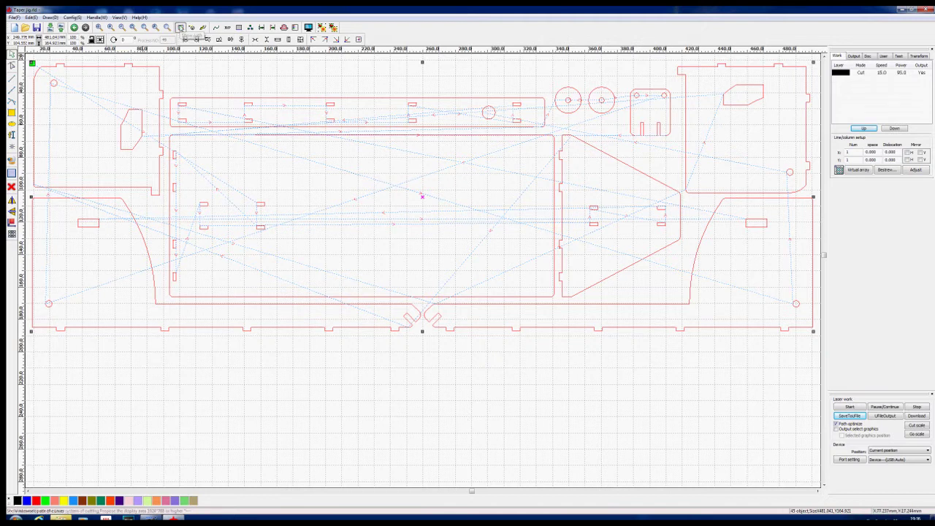
left_click(180, 27)
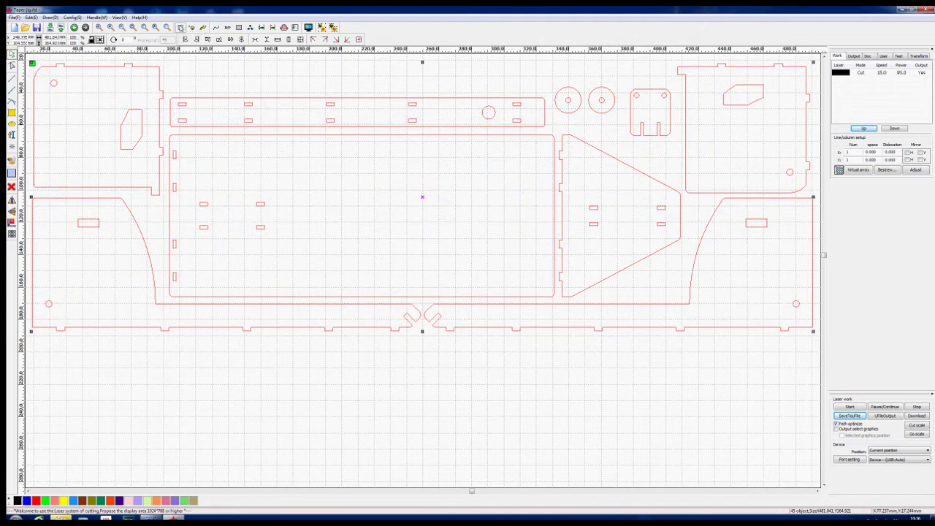
left_click(203, 27)
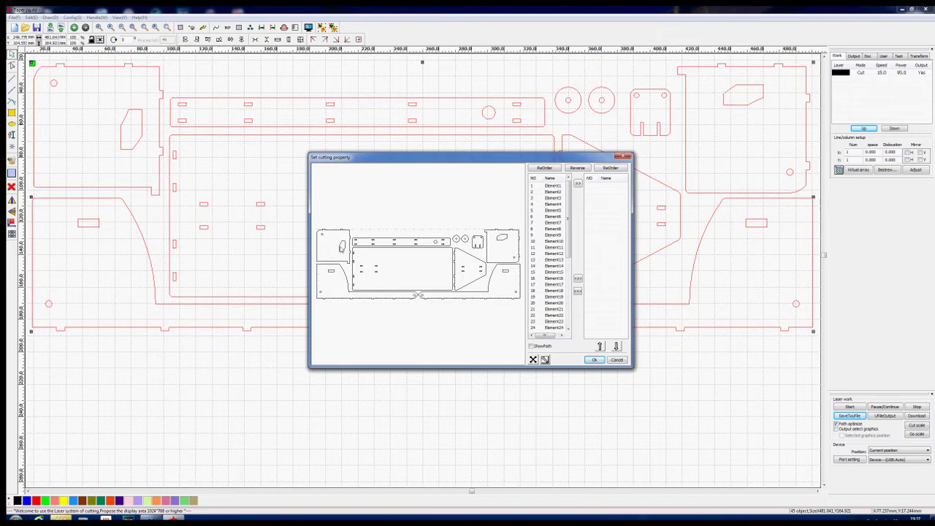
left_click(341, 246)
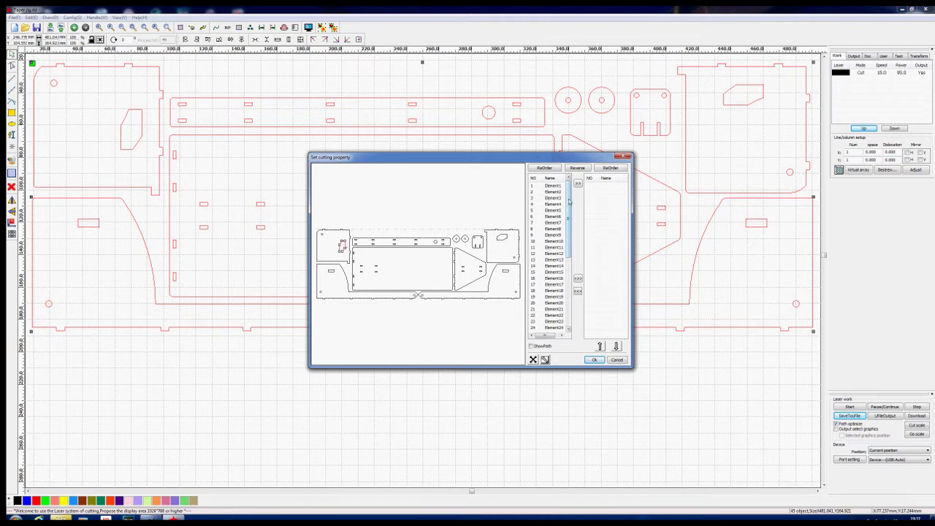
left_click_drag(569, 201, 569, 256)
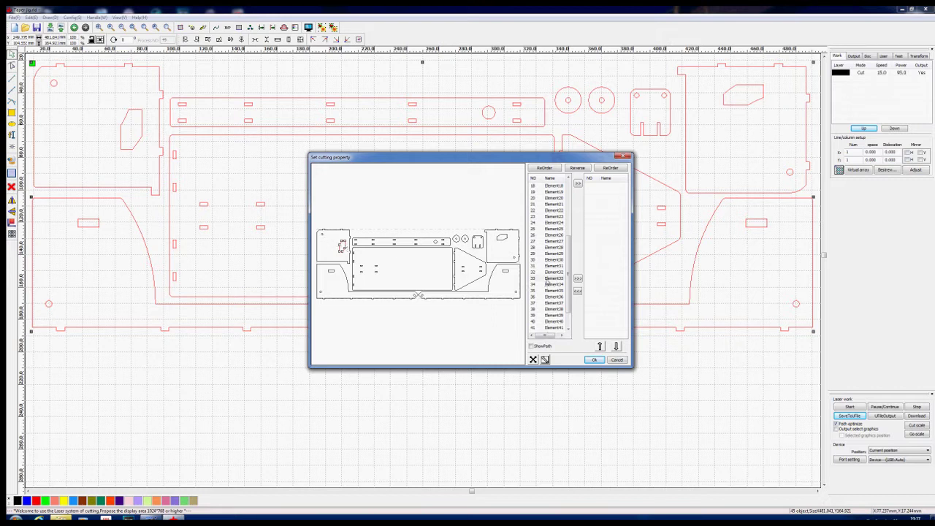
left_click(332, 232)
left_click(332, 233)
Step: Queue the top-left panel's small hole, angled cutout and outline as cuts 1–3
scroll(368, 253, "up", 3)
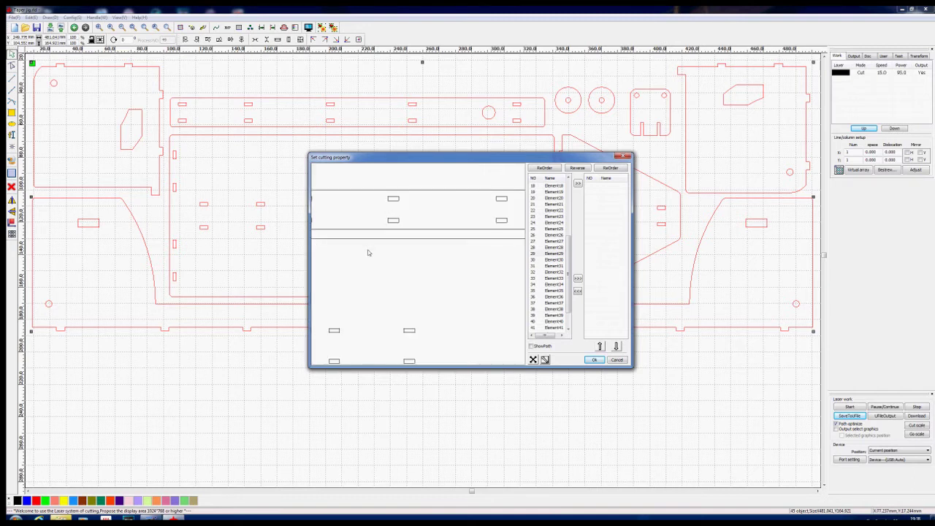
scroll(369, 253, "down", 3)
scroll(369, 253, "up", 1)
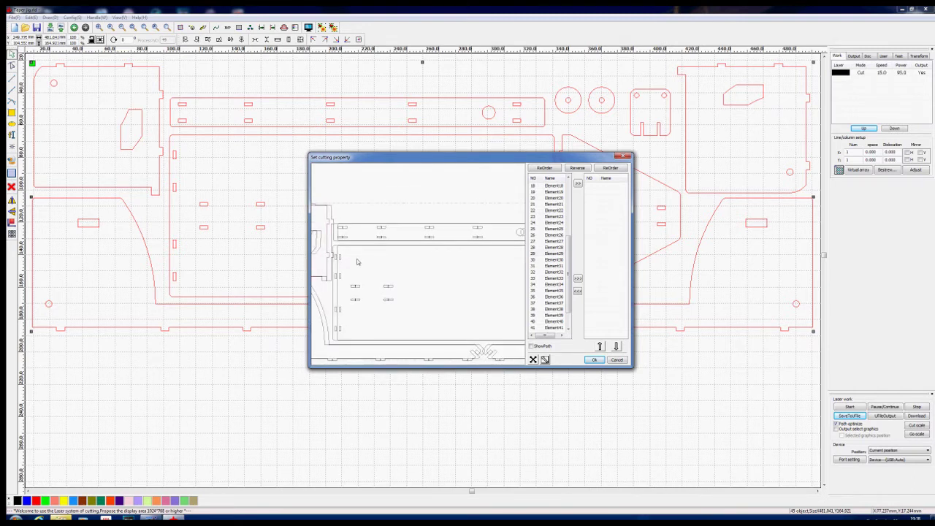
left_click_drag(358, 262, 487, 267)
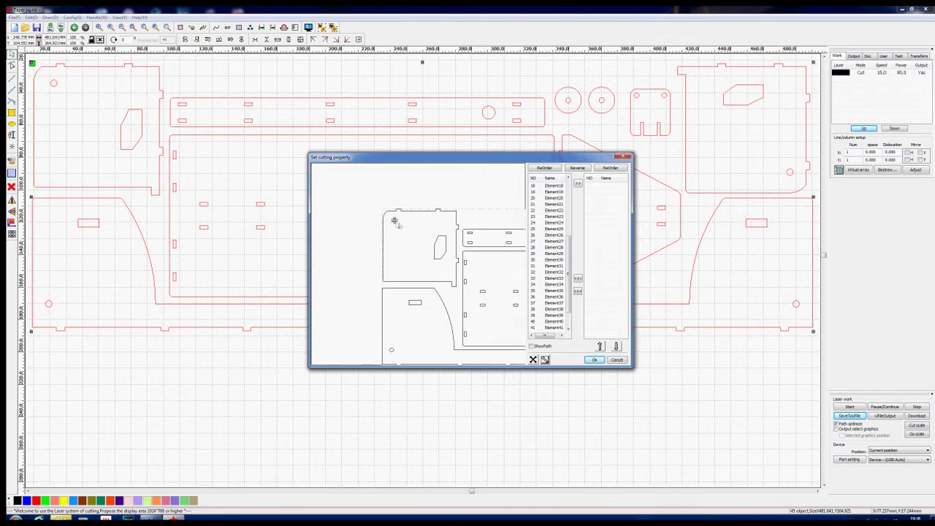
left_click(578, 184)
left_click(440, 260)
left_click(578, 185)
left_click(424, 214)
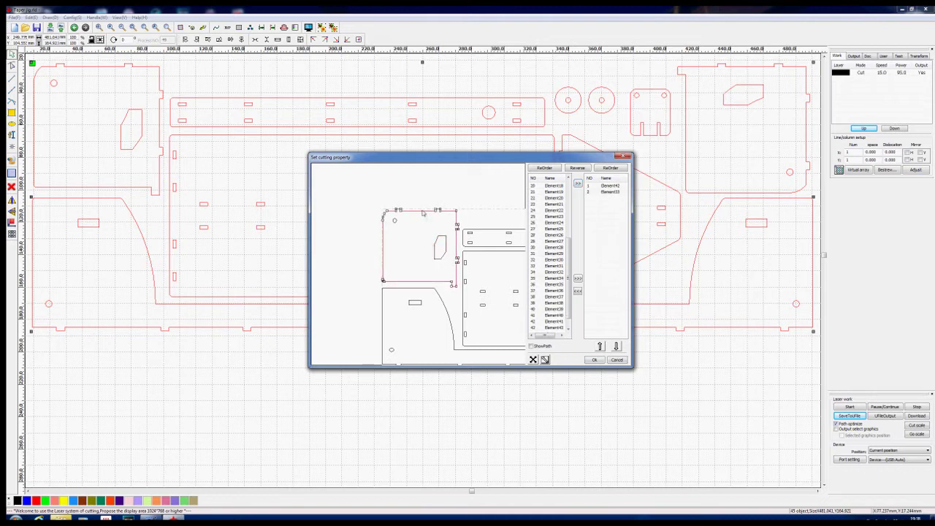
left_click(578, 183)
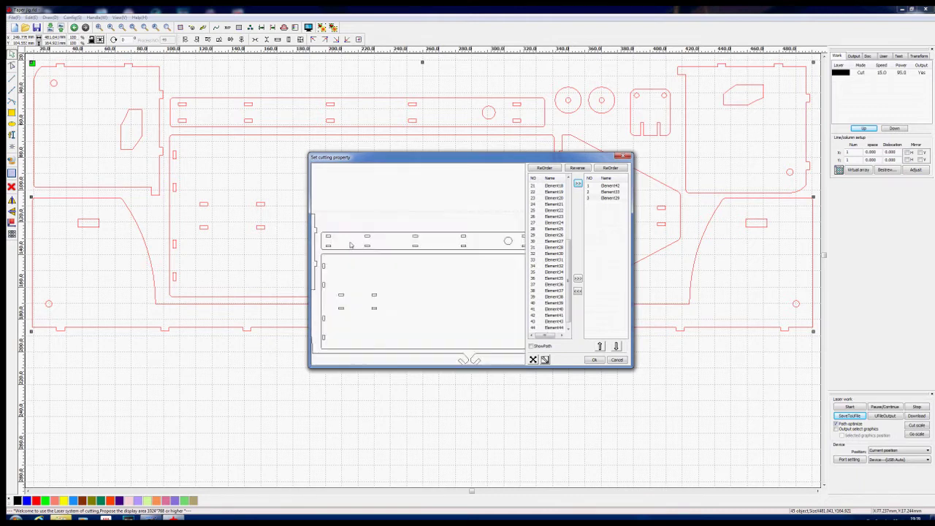
Step: Add each slot of the long strip to the cut order, left to right
left_click_drag(346, 244, 343, 243)
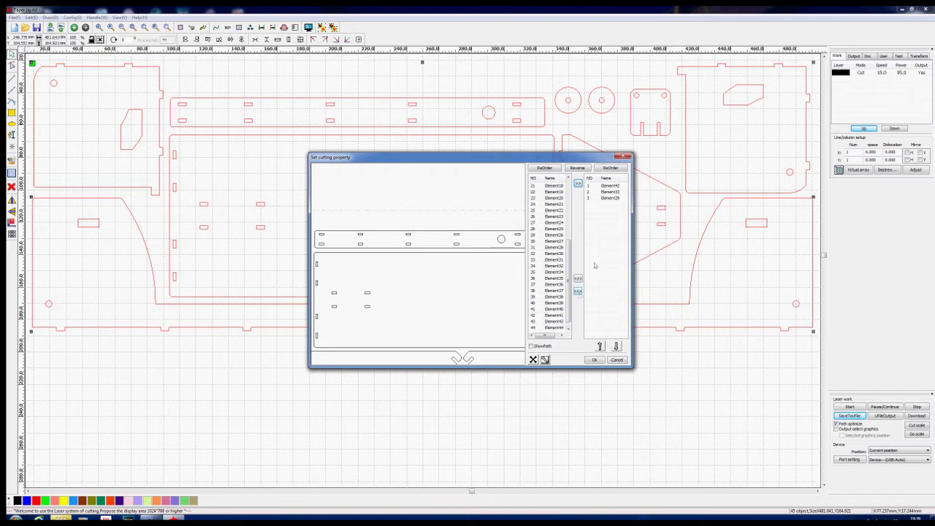
left_click(610, 191)
left_click(319, 238)
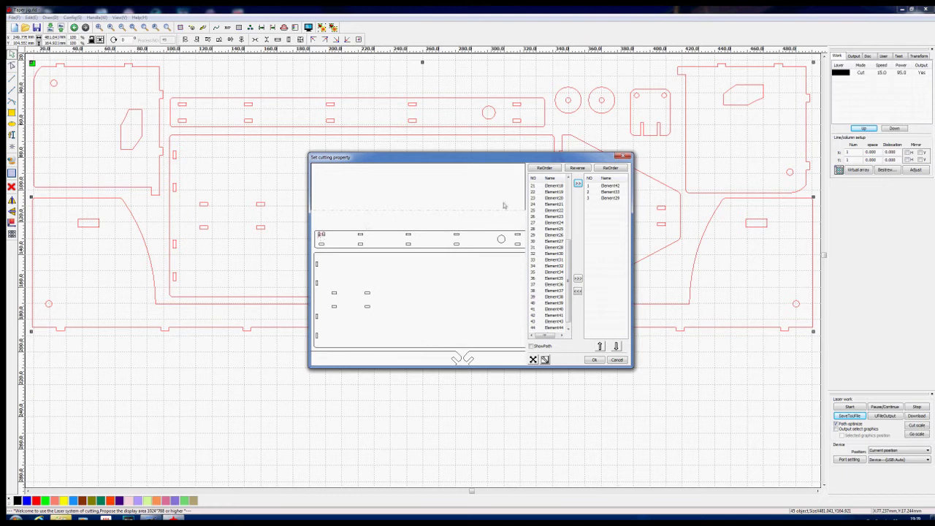
left_click(577, 183)
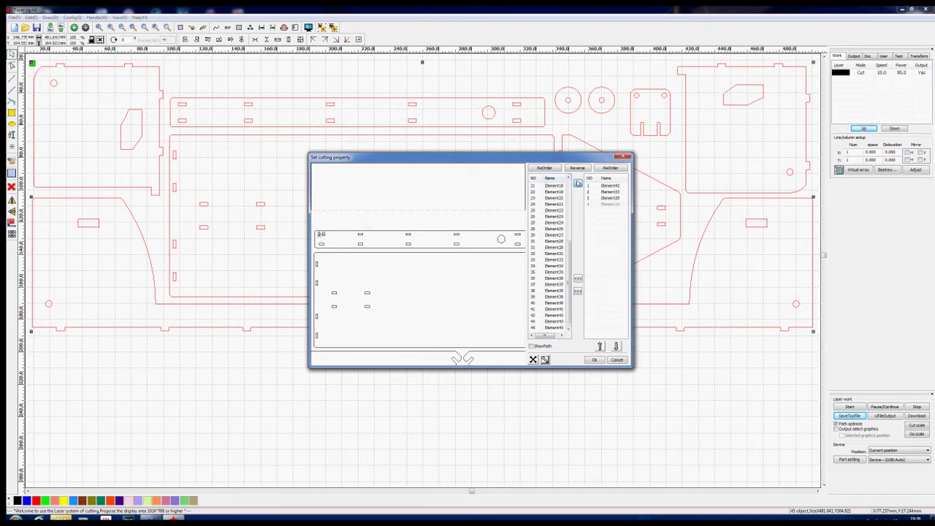
left_click(320, 243)
left_click(578, 183)
left_click(360, 236)
left_click(577, 183)
left_click(362, 243)
left_click(578, 183)
left_click(578, 183)
left_click(501, 239)
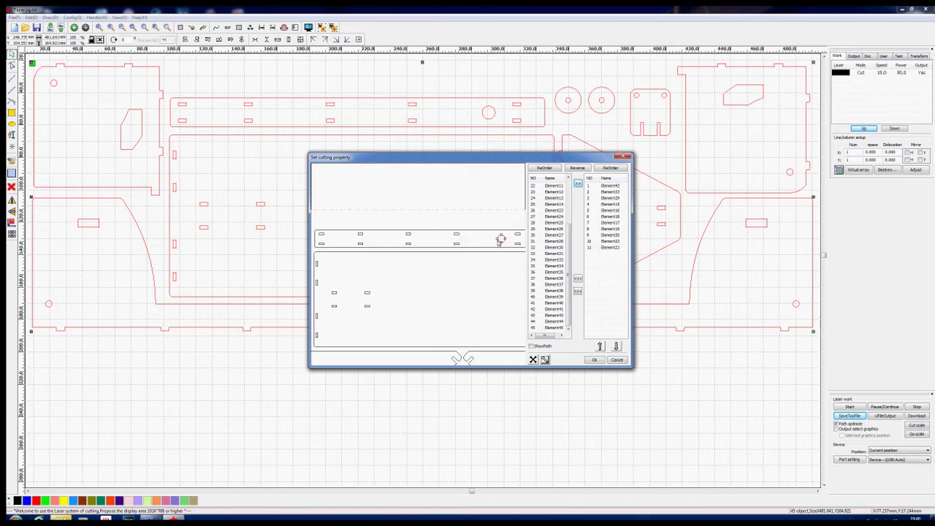
left_click(578, 184)
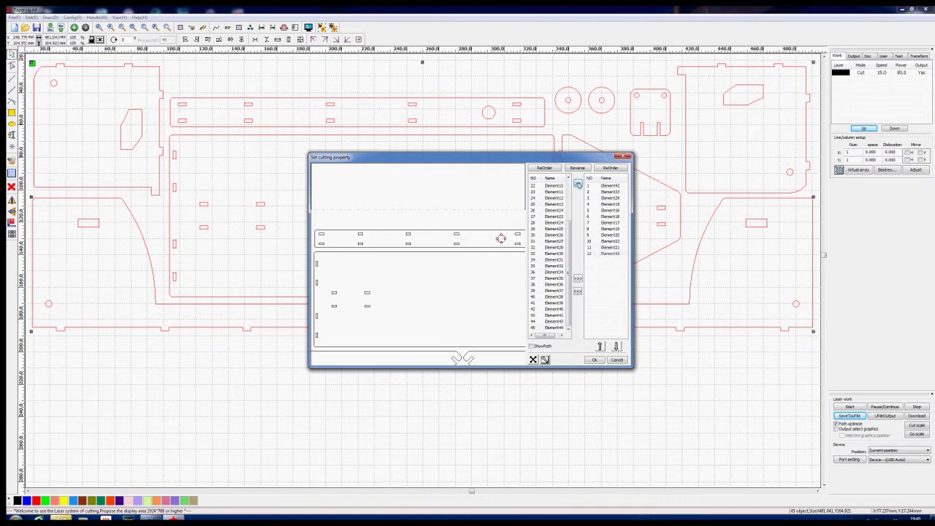
left_click(518, 235)
left_click(578, 184)
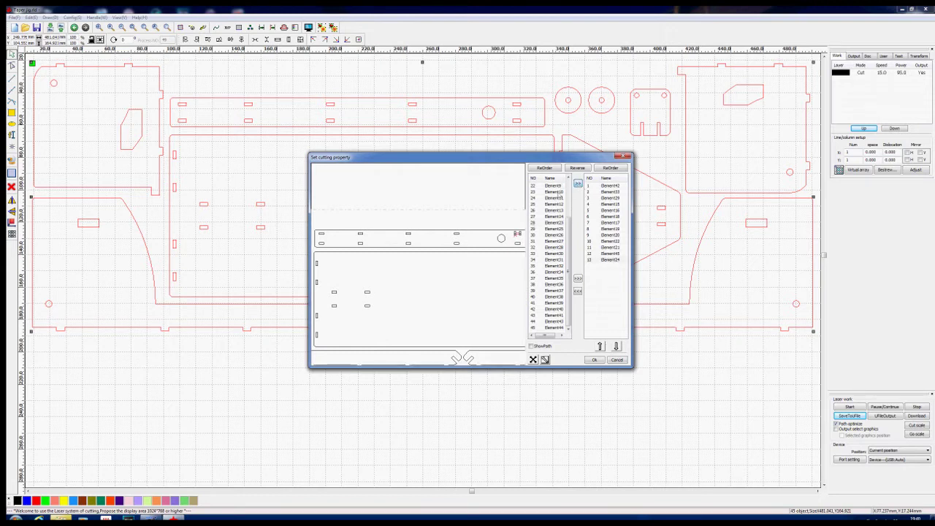
left_click(517, 243)
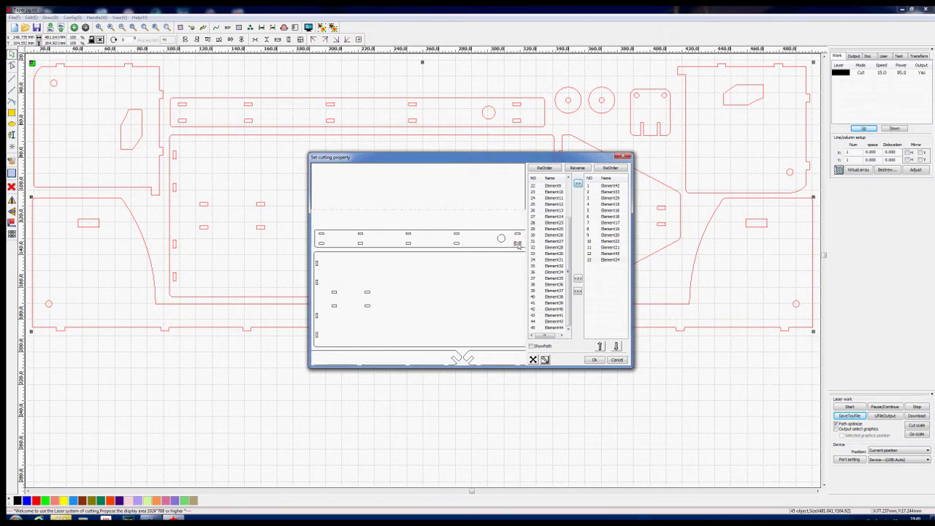
left_click(578, 184)
Step: Add a batch of remaining parts, then the lower-left part's hole, slot and curved outline
left_click_drag(467, 233, 424, 295)
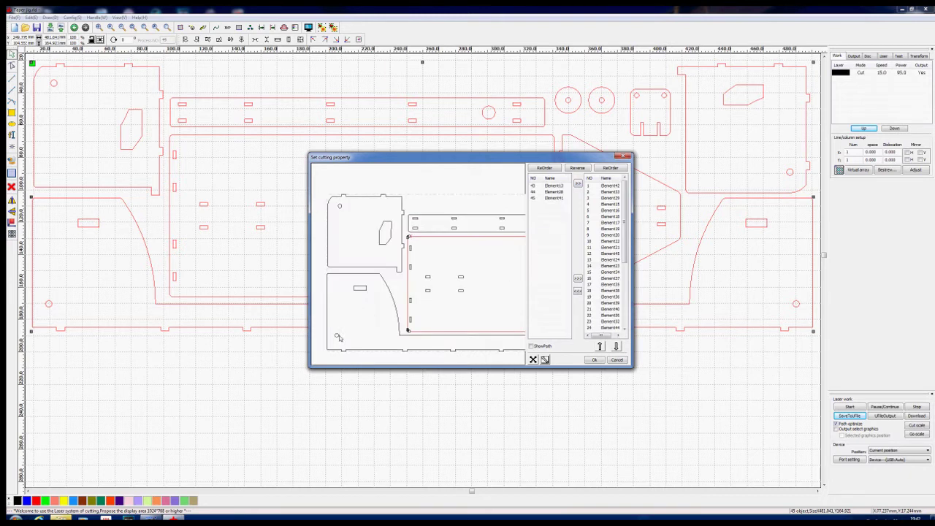
left_click(337, 335)
left_click(577, 184)
left_click(358, 290)
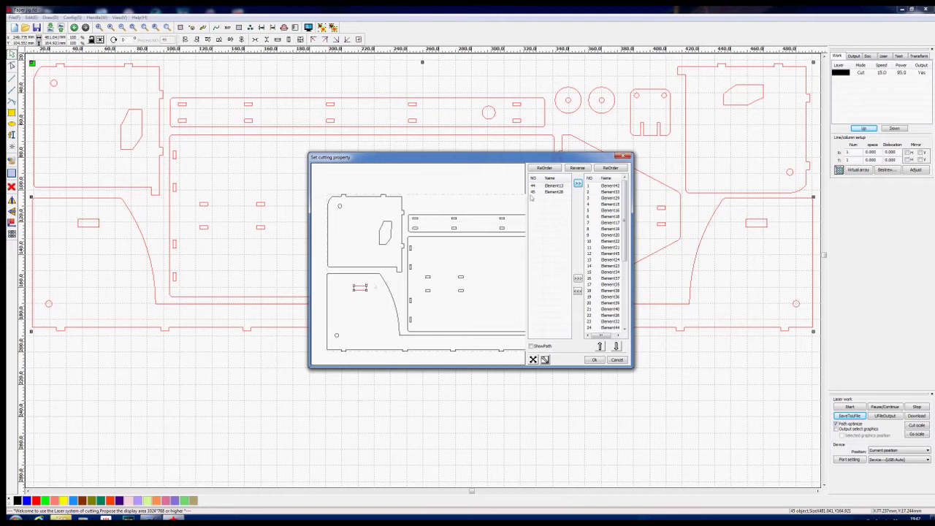
left_click(578, 184)
left_click(368, 274)
left_click(578, 183)
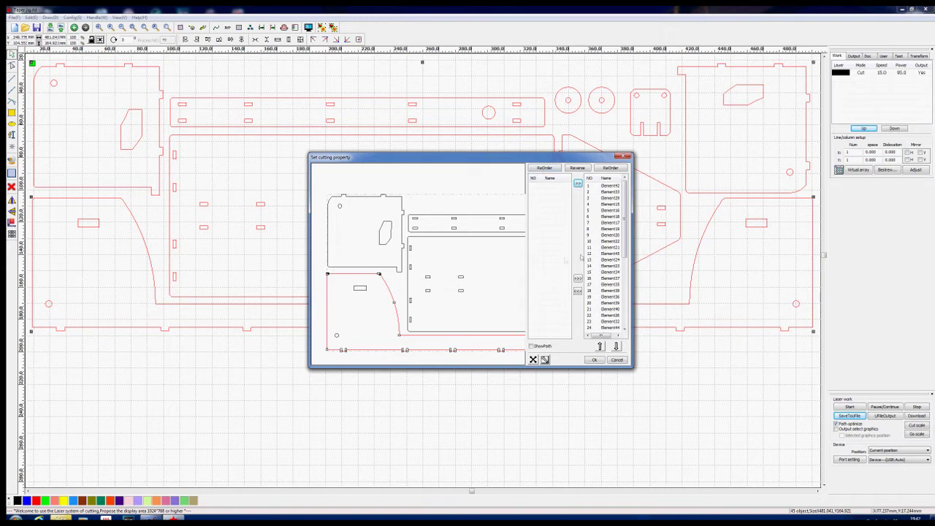
Step: Confirm the new cut order and display the resulting laser path on the canvas
left_click(596, 360)
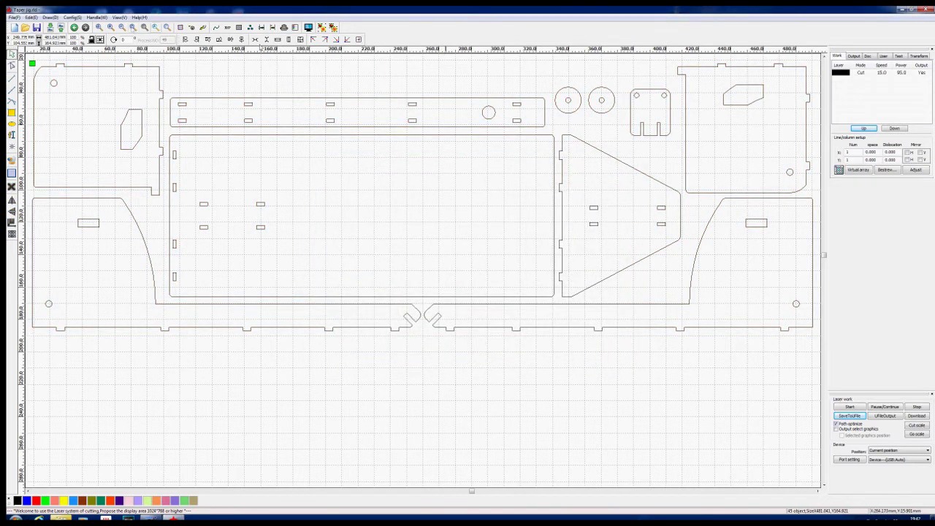
left_click(181, 28)
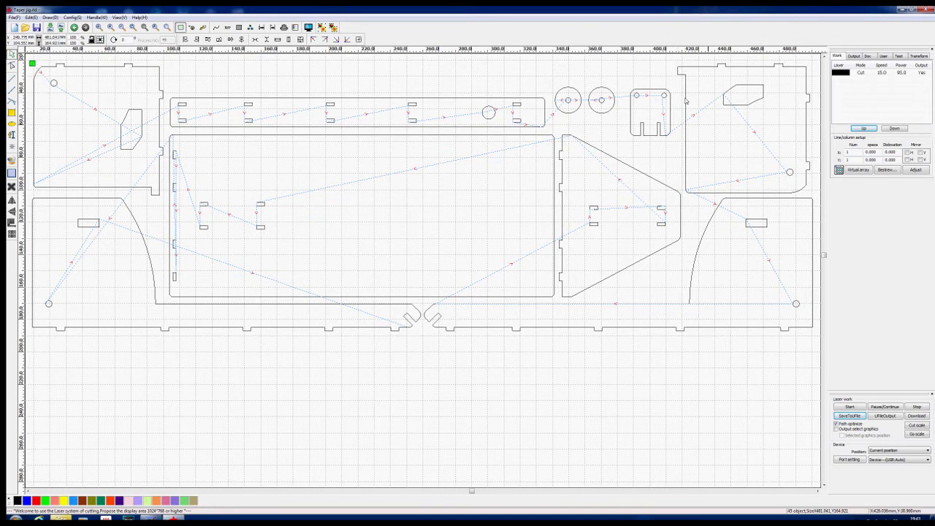
Step: Open the Cut layer's Layer Parameter dialog showing speed 15 and power 95
double_click(841, 73)
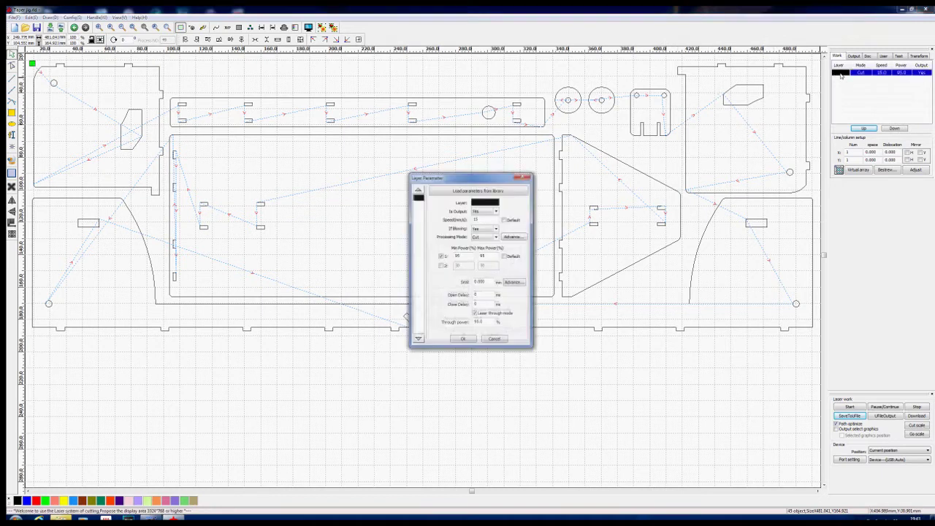